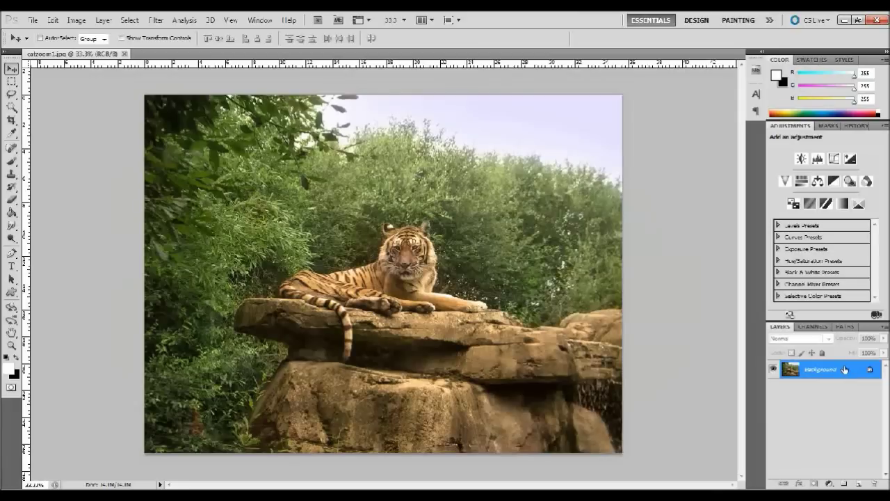
Duplicate the Background layer and give the copy a Radial Blur: amount 48, Zoom method, Good quality
left_click_drag(844, 369, 860, 482)
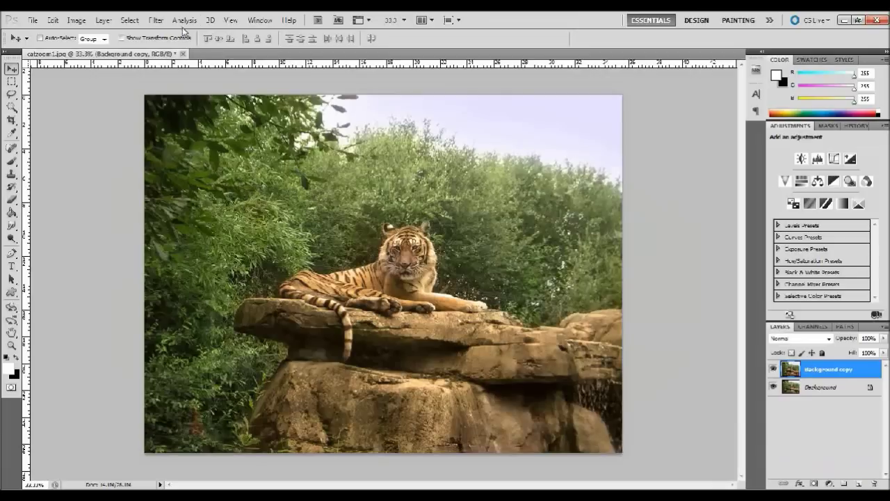
left_click(157, 21)
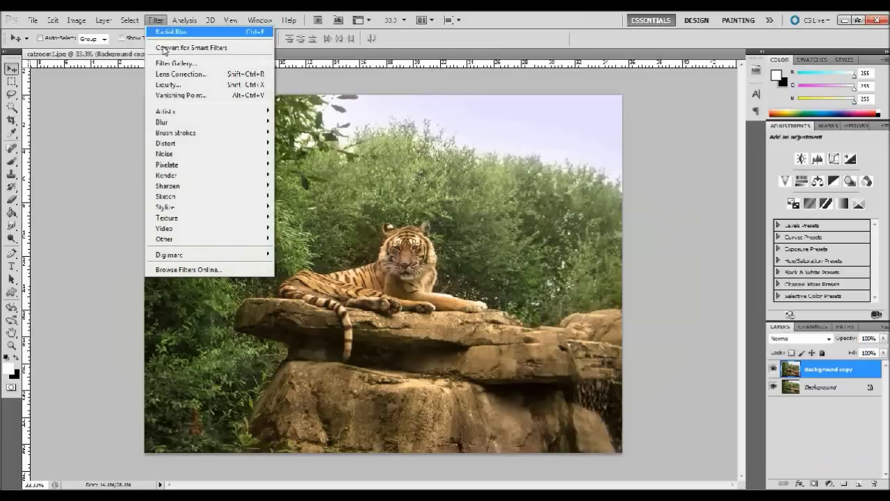
mouse_move(175, 127)
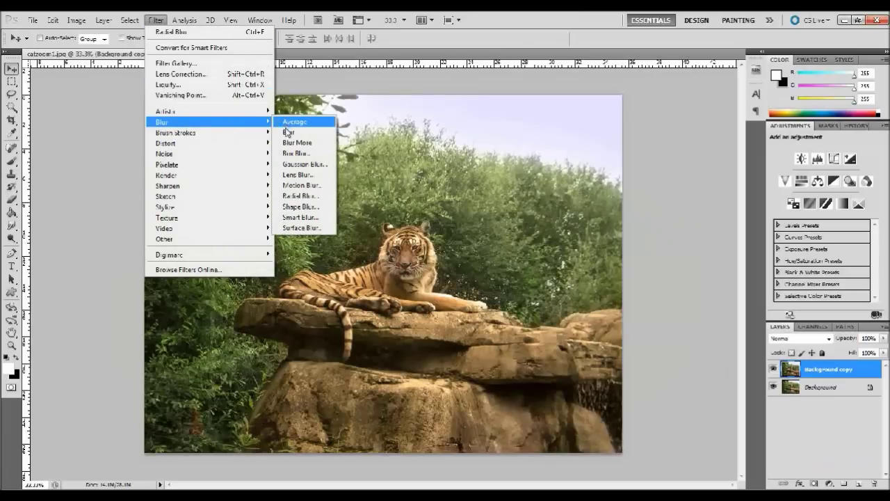
left_click(289, 197)
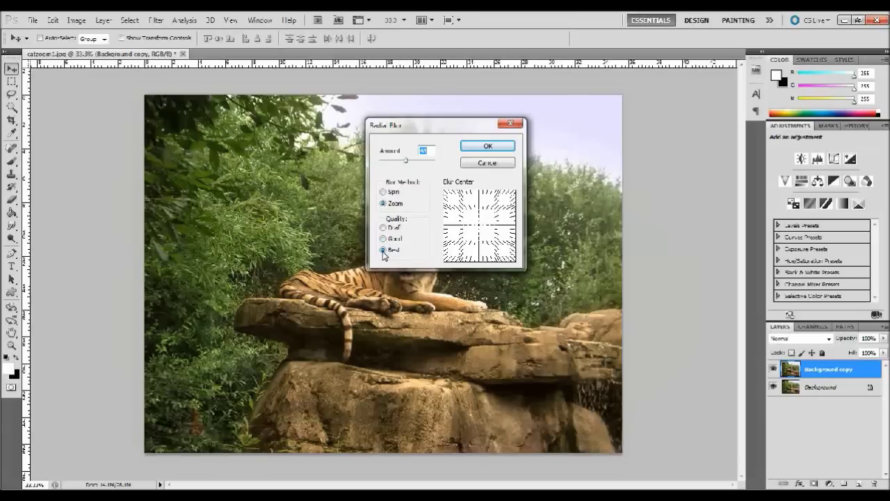
left_click(382, 239)
left_click(427, 149)
key("BackSpace")
type("8")
left_click(481, 148)
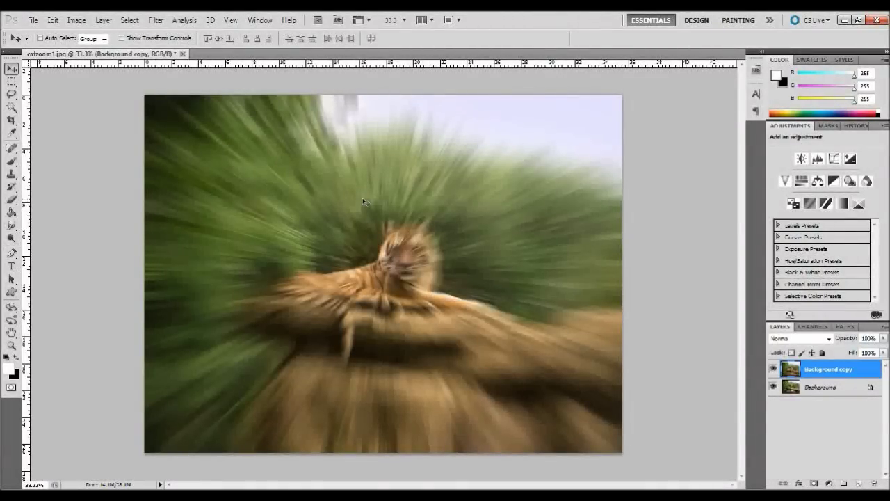
left_click(12, 346)
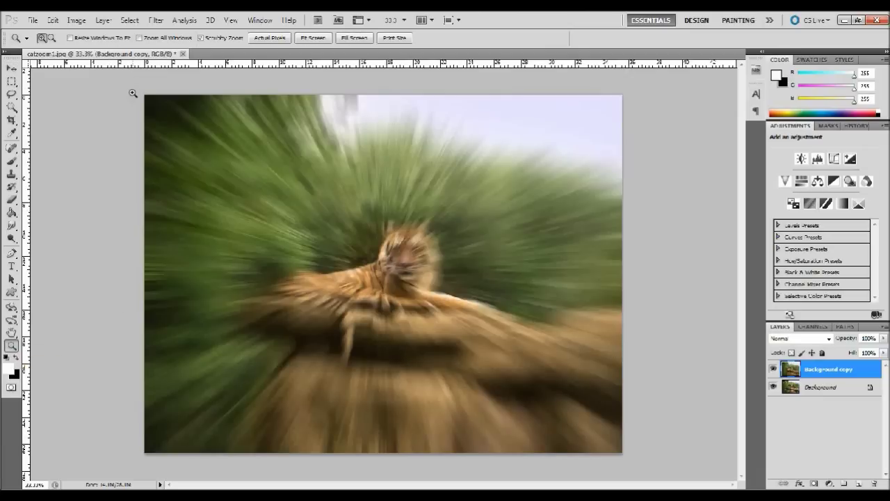
Zoom in on the blurred tiger image so it fills more of the window
left_click_drag(135, 91, 143, 119)
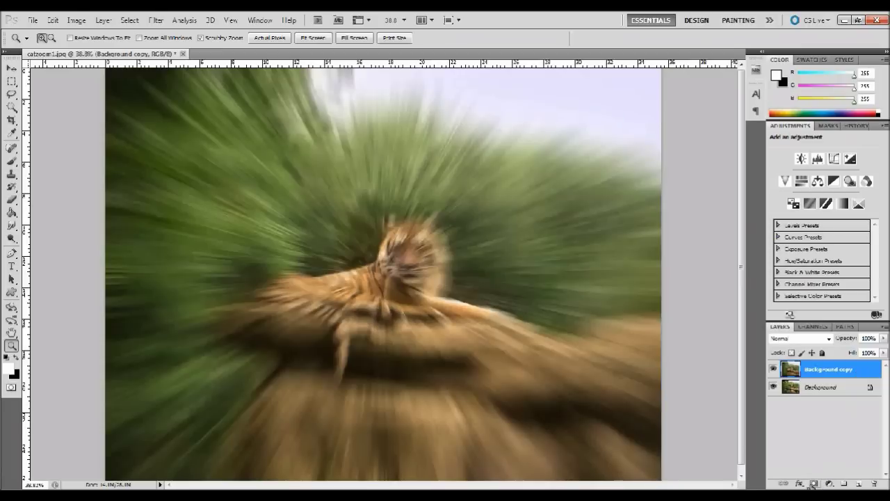
Add a layer mask to the Background copy and set a soft brush of about 329 px
left_click(813, 483)
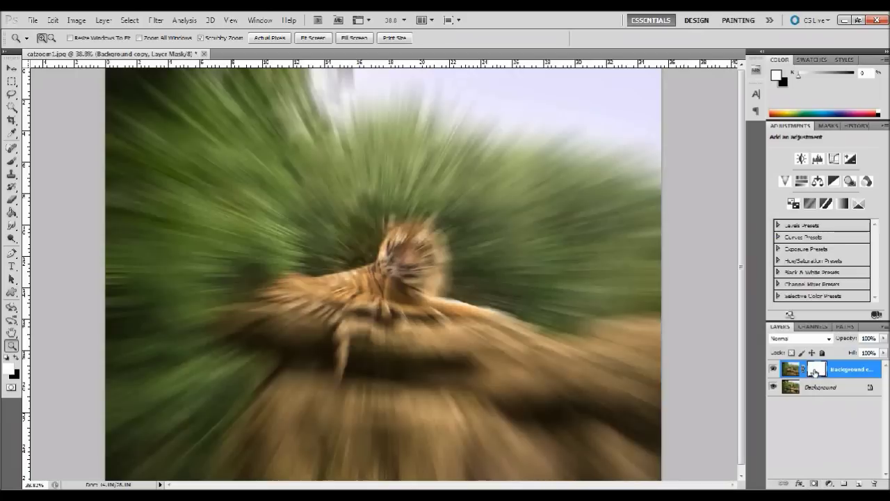
left_click(12, 200)
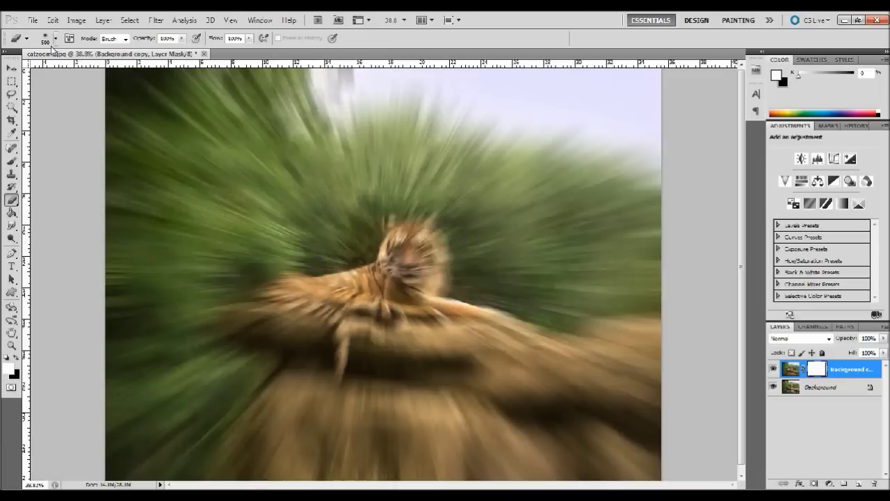
left_click(52, 42)
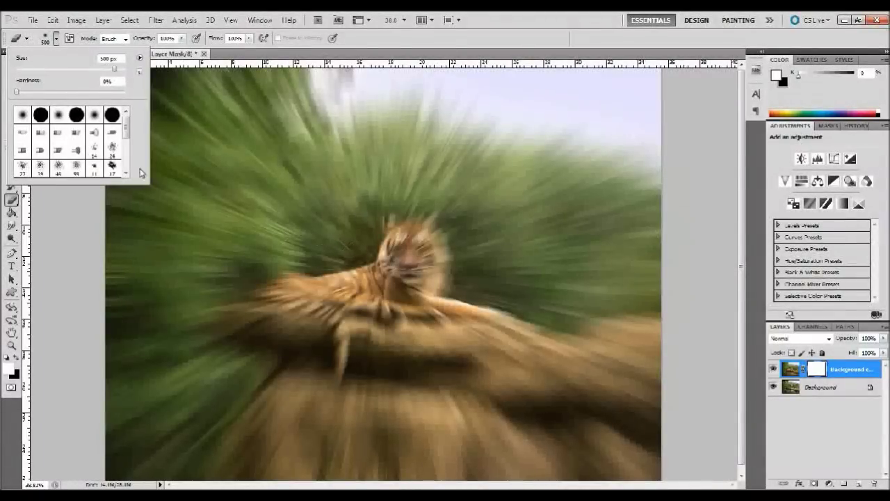
left_click_drag(108, 72, 102, 72)
Paint black on the mask over the tiger's head, chest and front paws to restore sharpness
left_click(413, 240)
mouse_move(413, 240)
left_mouse_down()
mouse_move(411, 265)
mouse_move(372, 276)
mouse_move(361, 293)
mouse_move(271, 279)
mouse_move(295, 278)
left_mouse_up()
mouse_move(367, 292)
left_mouse_down()
mouse_move(394, 286)
mouse_move(418, 312)
mouse_move(434, 290)
mouse_move(487, 322)
left_mouse_up()
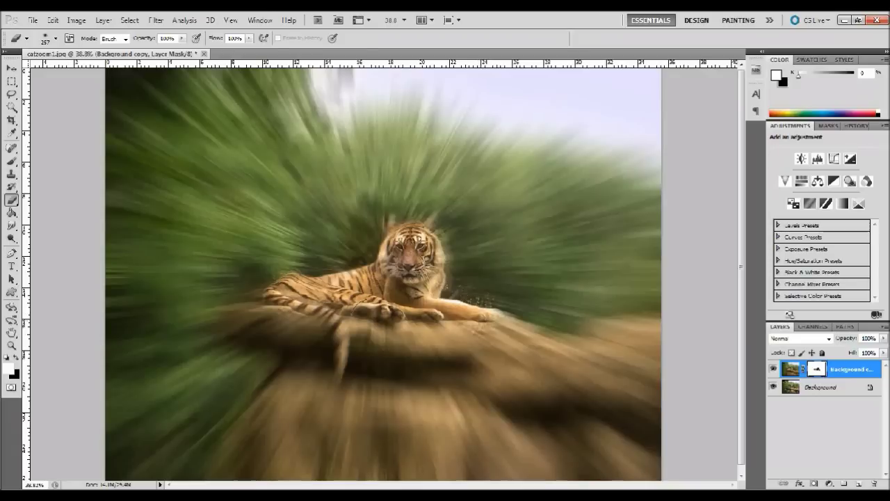
left_click_drag(341, 309, 329, 323)
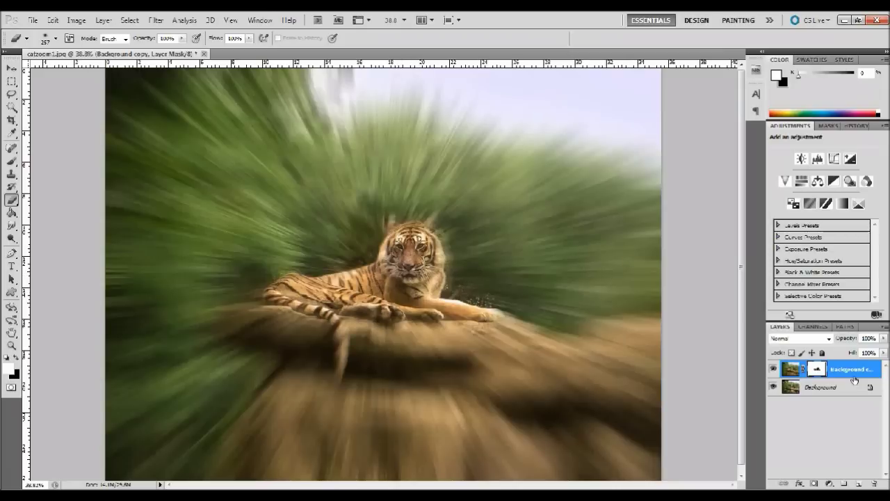
Target the Background copy's image and toggle its visibility to compare with the original
key("ctrl+2")
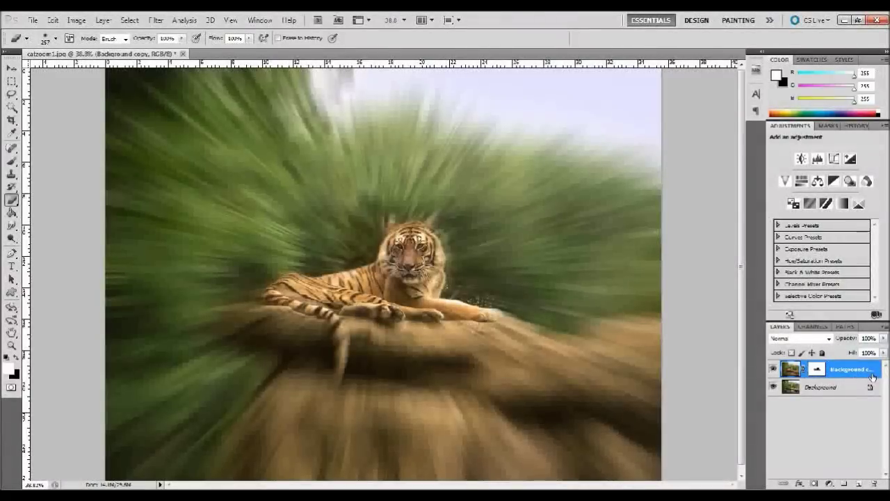
left_click(772, 369)
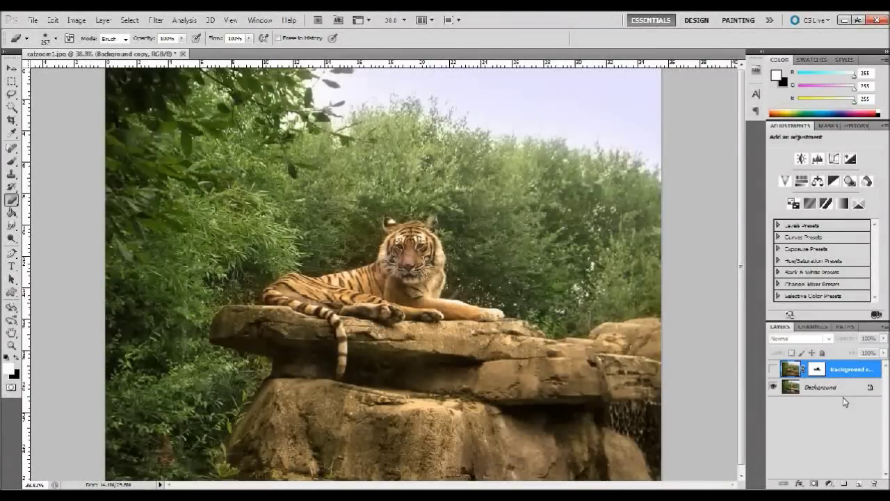
left_click(773, 370)
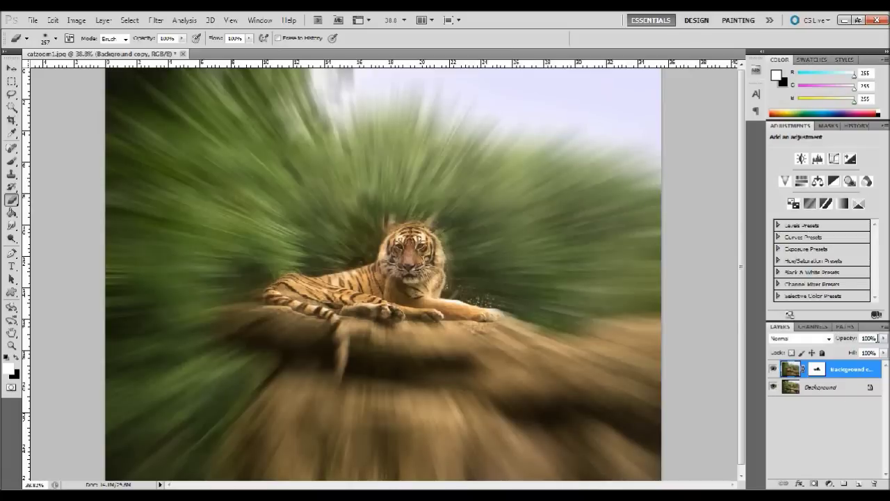
Try 50% and 100% opacity on the Background copy, then settle on 75%
left_click(877, 338)
type("50")
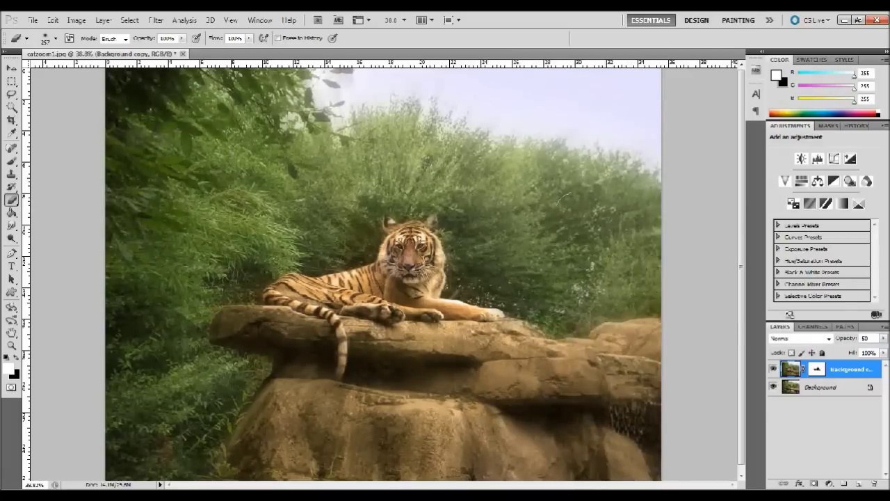
left_click(873, 338)
type("100")
type("75")
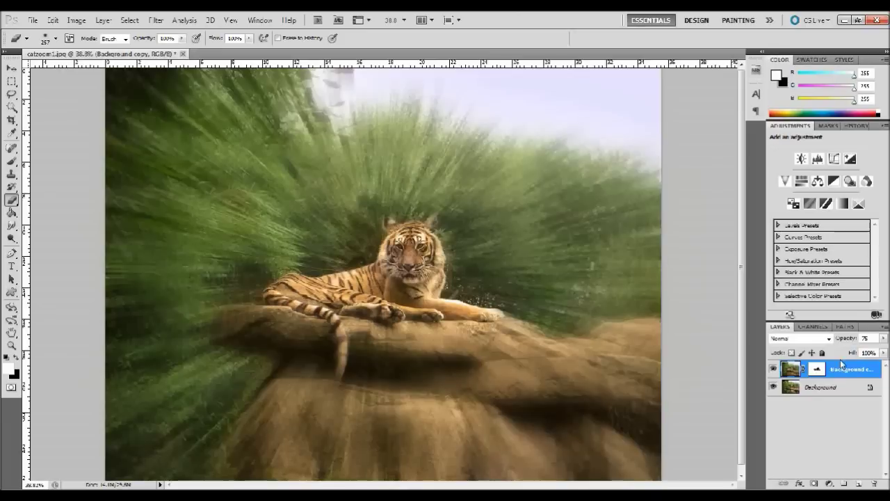
left_click_drag(845, 339, 843, 341)
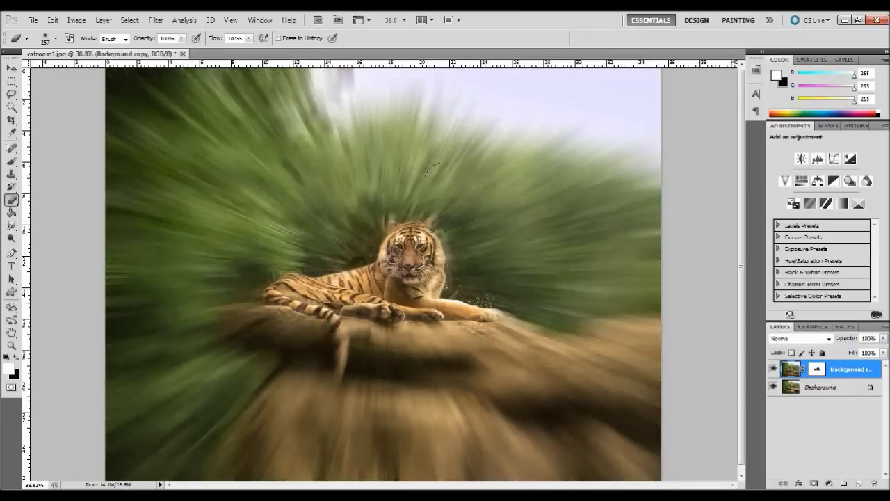
Enlarge the brush to about 463 px and dab the mask over left-side leaves and lower rocks
left_click(56, 38)
left_click(113, 70)
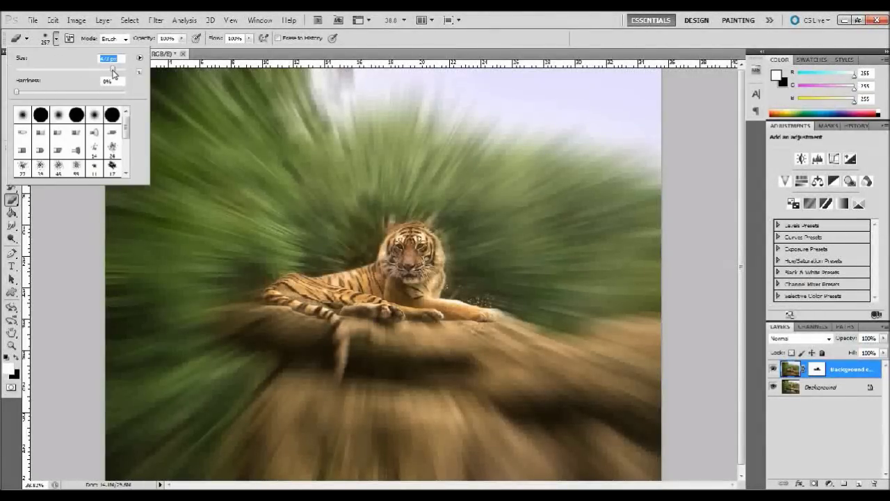
left_click_drag(116, 74, 122, 75)
left_click(188, 92)
left_click(235, 234)
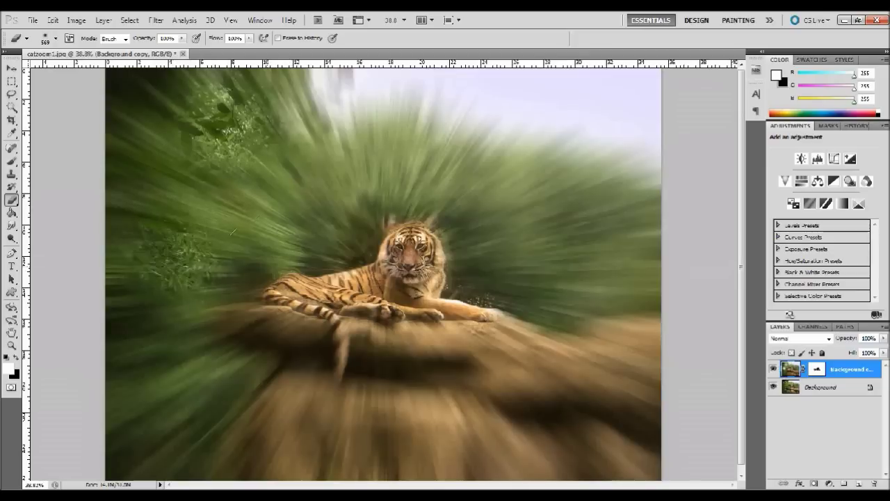
left_click(240, 277)
left_click(281, 402)
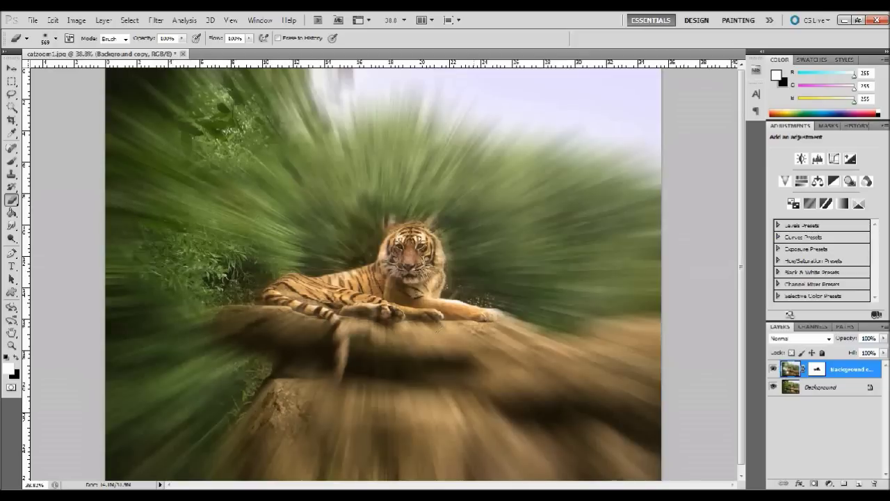
left_click(480, 347)
Dab the mask over the upper-right trees, right and bottom rocks, and more left foliage
left_click(587, 199)
left_click(453, 180)
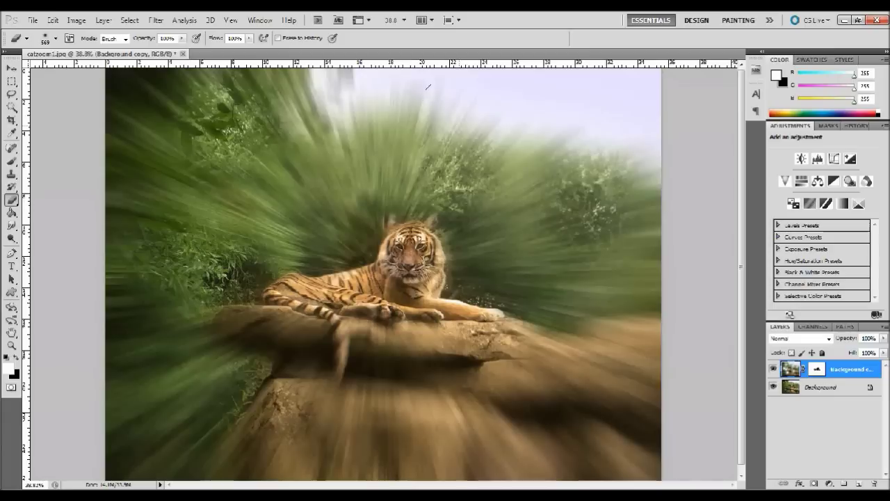
left_click(474, 131)
left_click(596, 352)
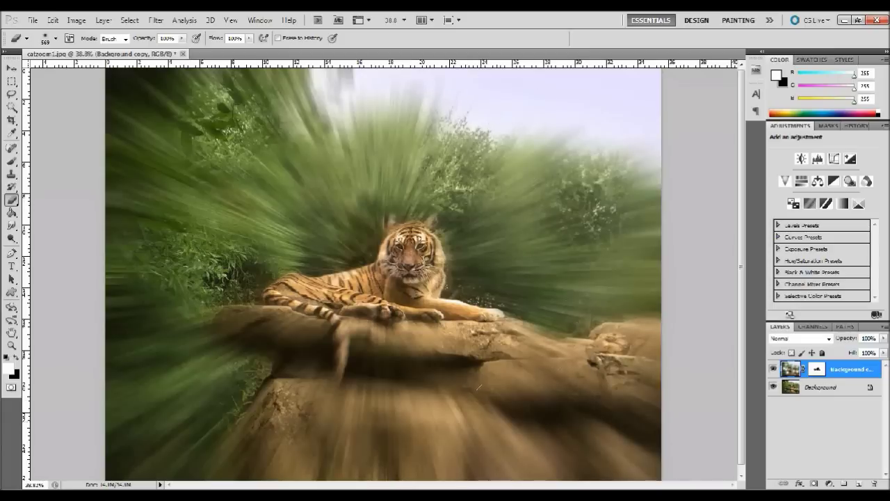
left_click(492, 424)
left_click(384, 410)
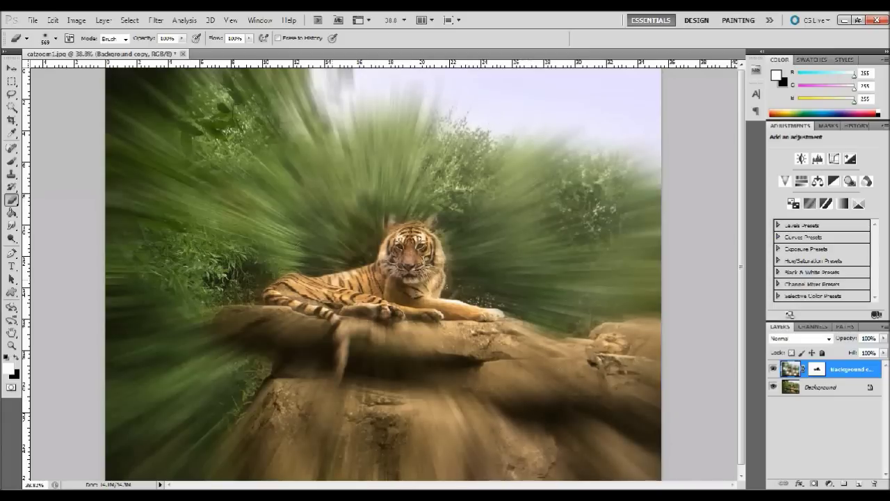
left_click(317, 233)
left_click(143, 418)
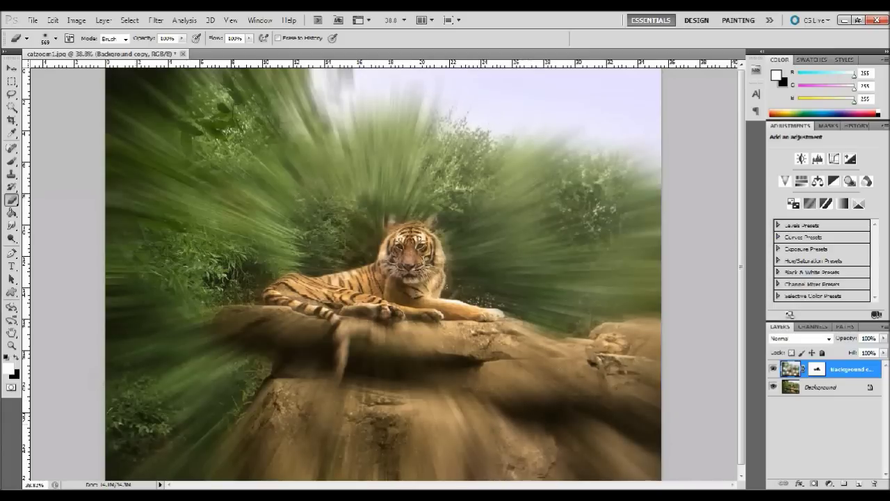
left_click(223, 270)
left_click(11, 68)
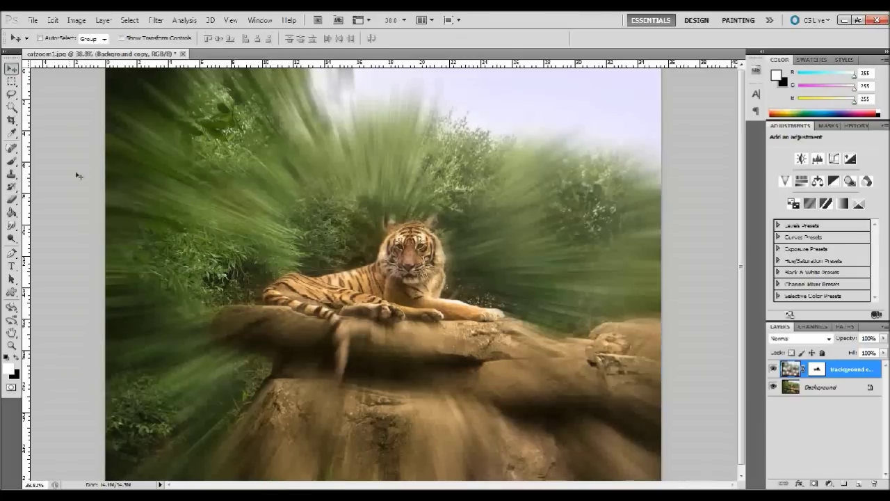